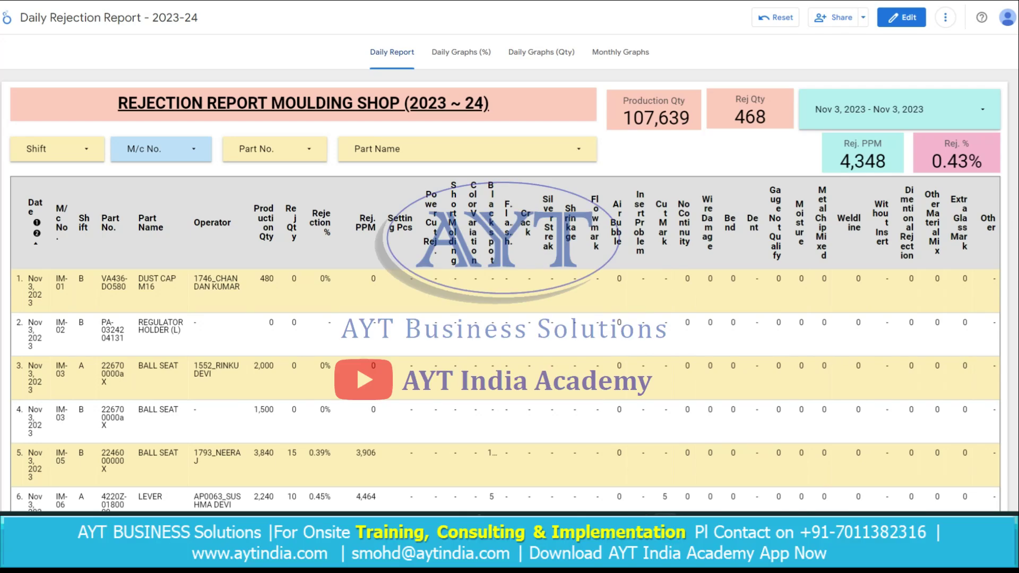
Set the daily report's date range to start and end on Nov 2, 2023
click(899, 109)
click(954, 181)
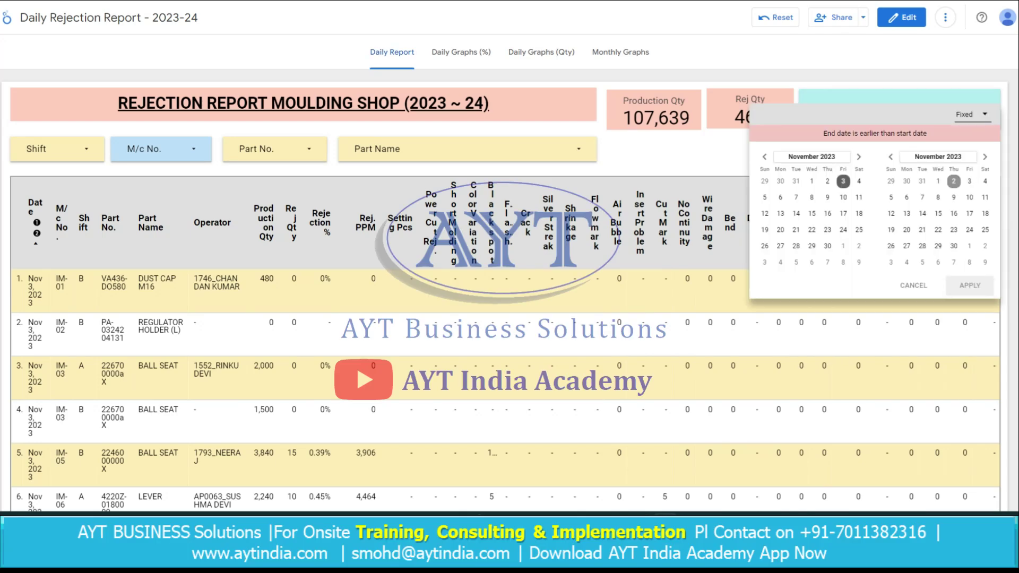
click(827, 181)
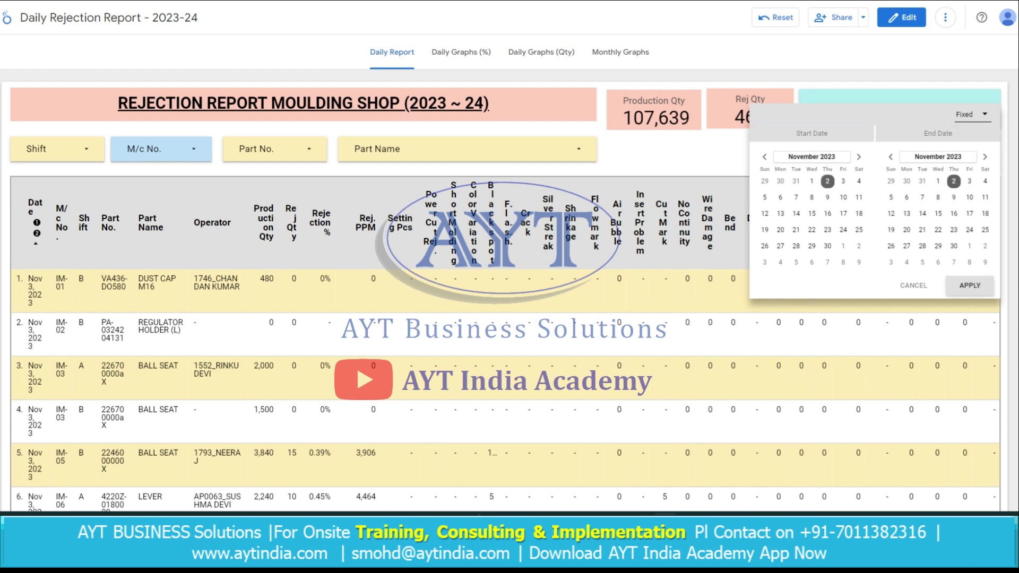
click(970, 285)
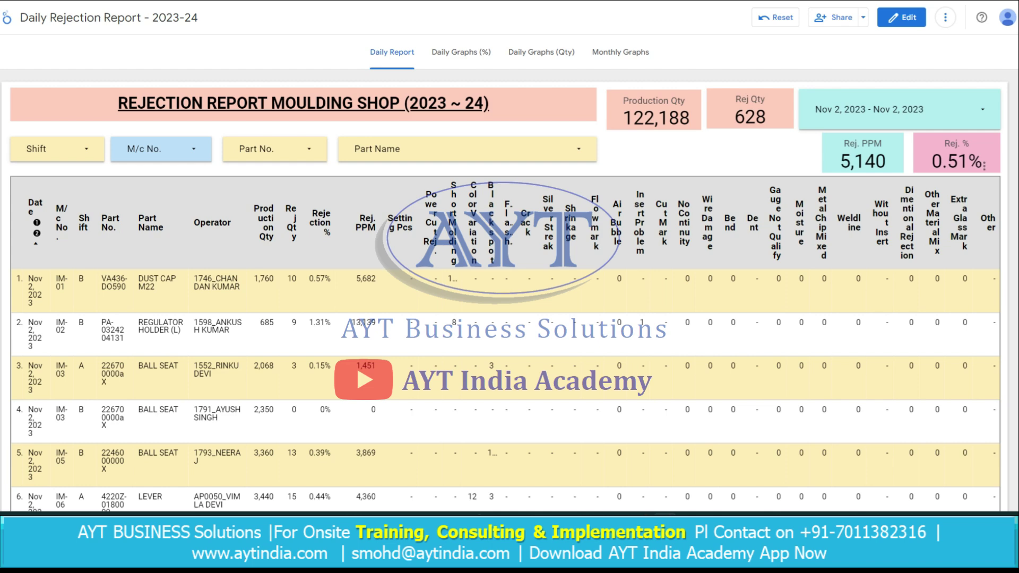
Export the daily rejection table as CSV (Excel) under its suggested name and open the exported file in Excel
scroll(504, 292, down, 3)
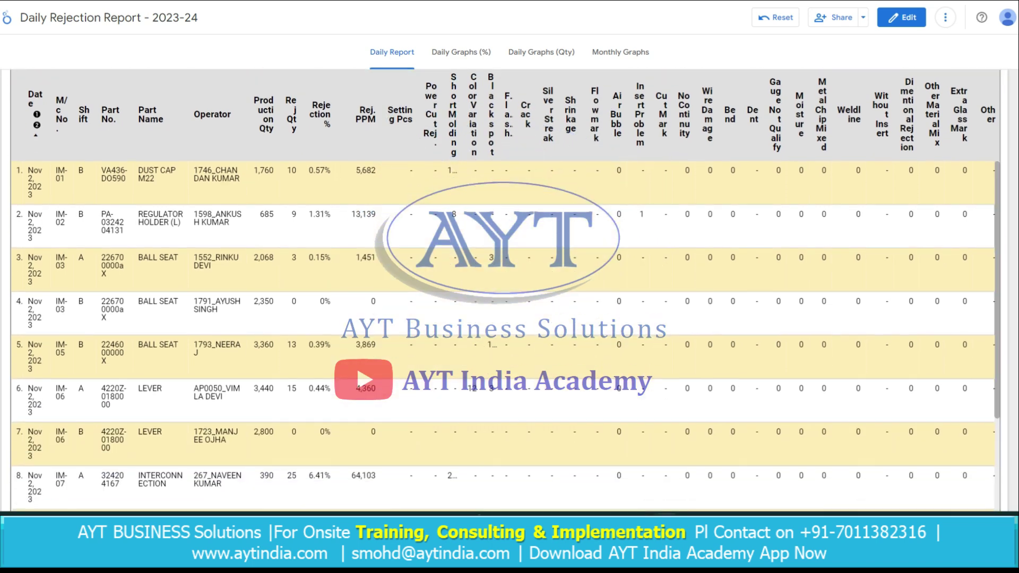
scroll(504, 292, up, 2)
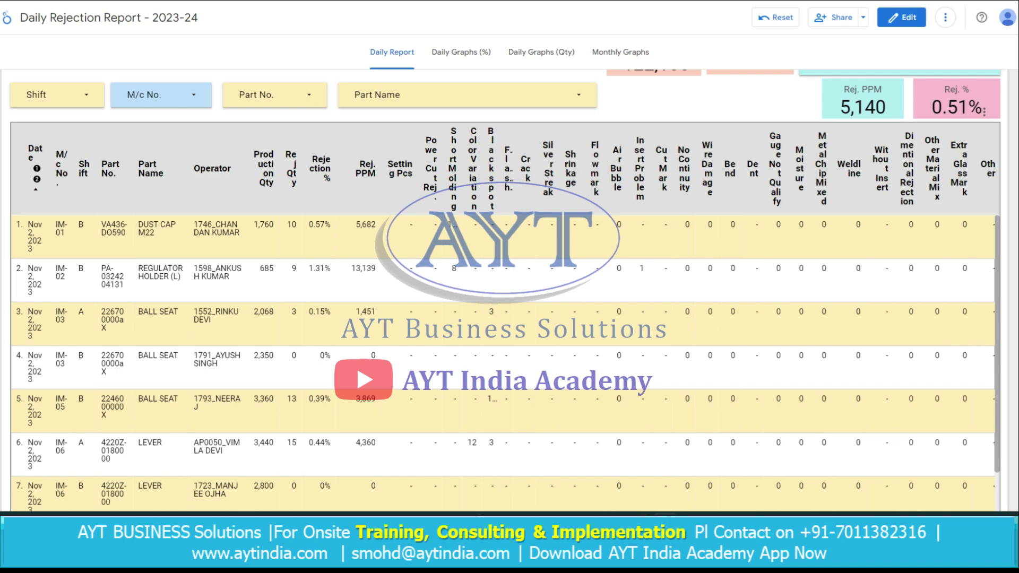
scroll(505, 292, down, 10)
scroll(504, 292, up, 10)
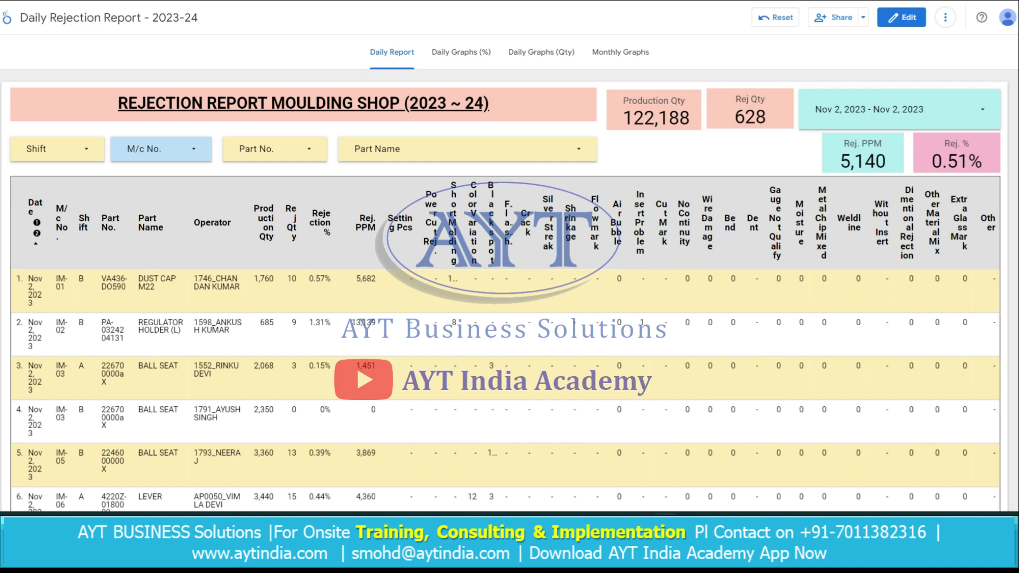
scroll(504, 292, down, 3)
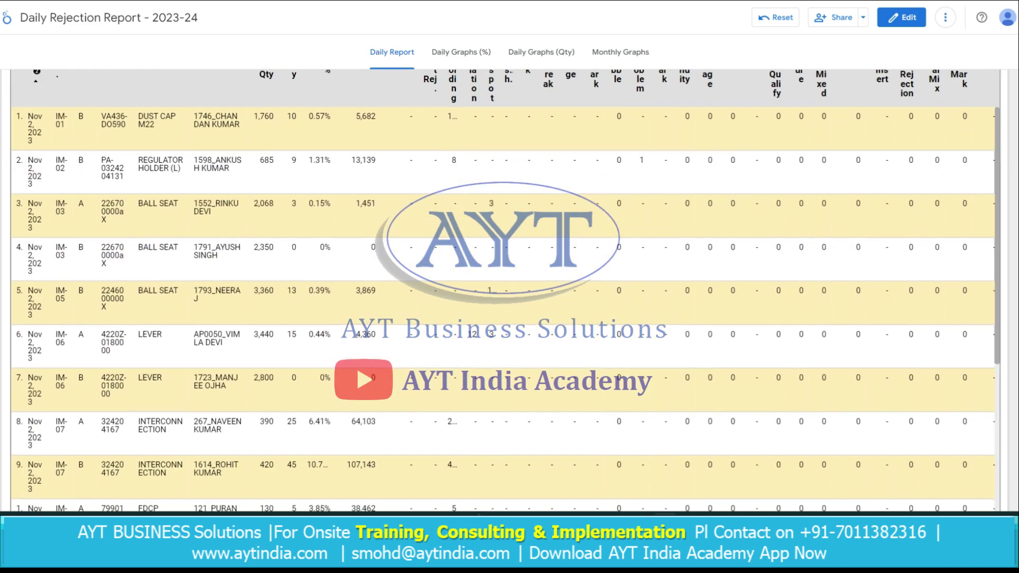
right_click(152, 208)
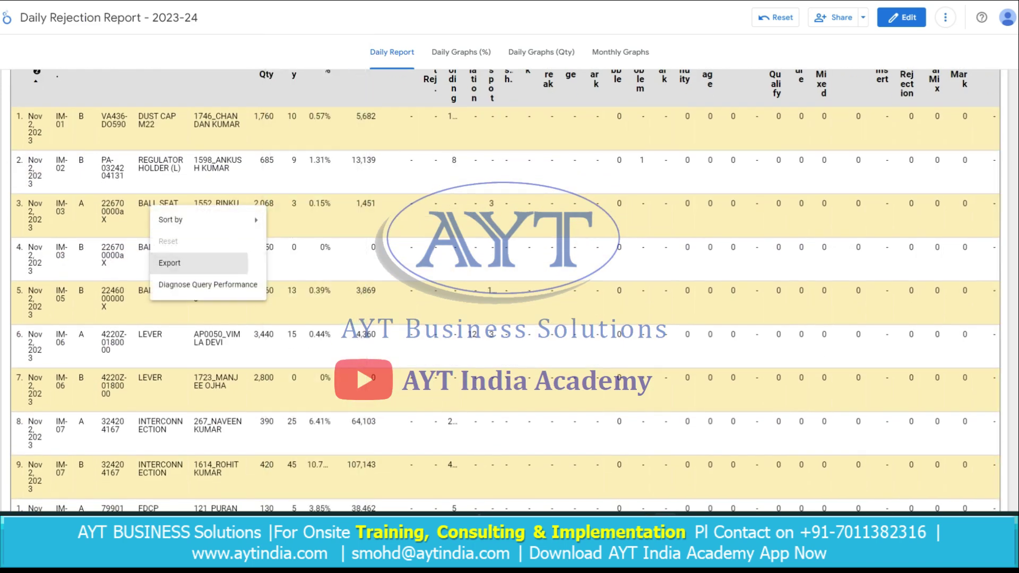
click(176, 263)
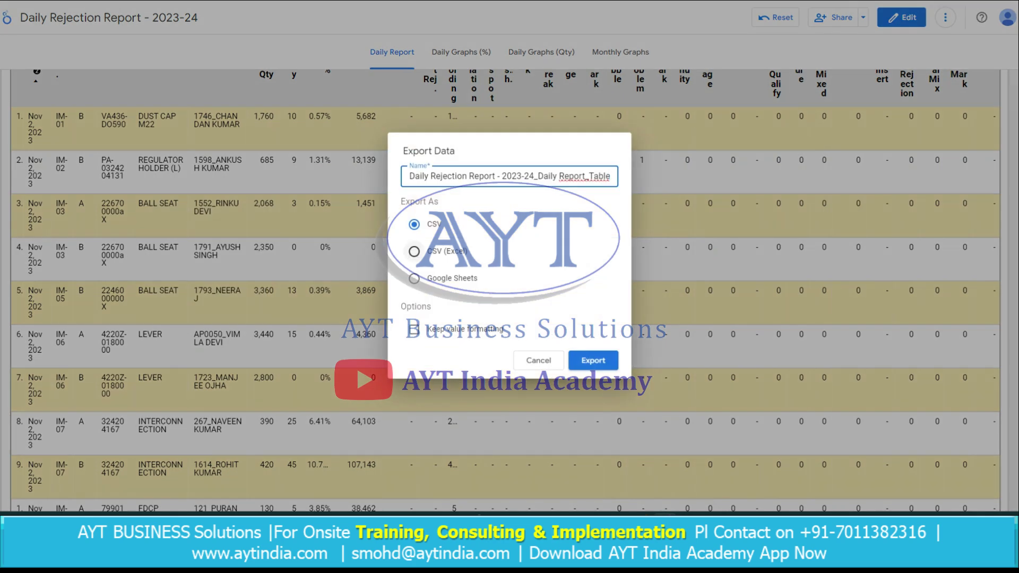
click(414, 251)
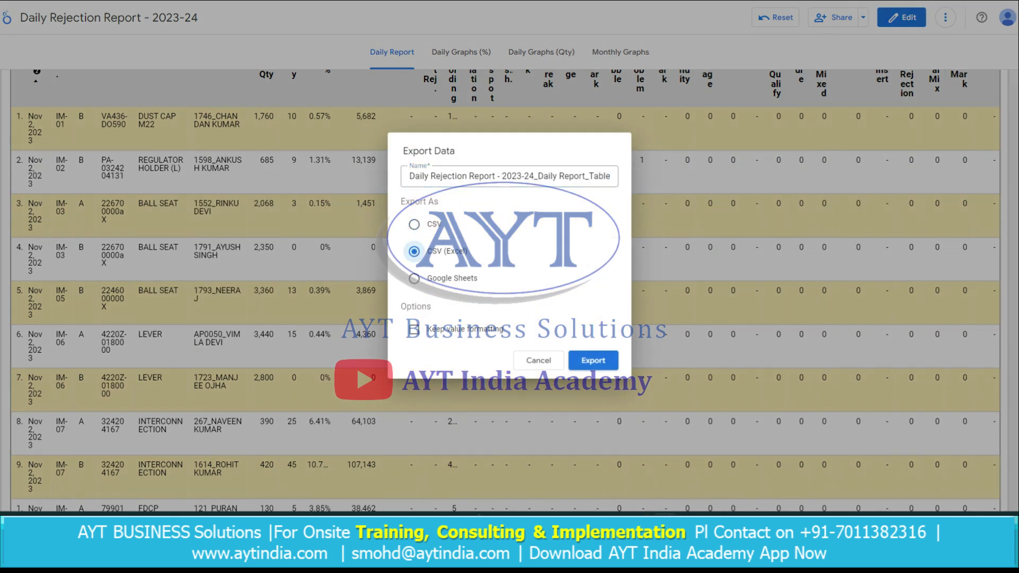
click(592, 361)
key(Return)
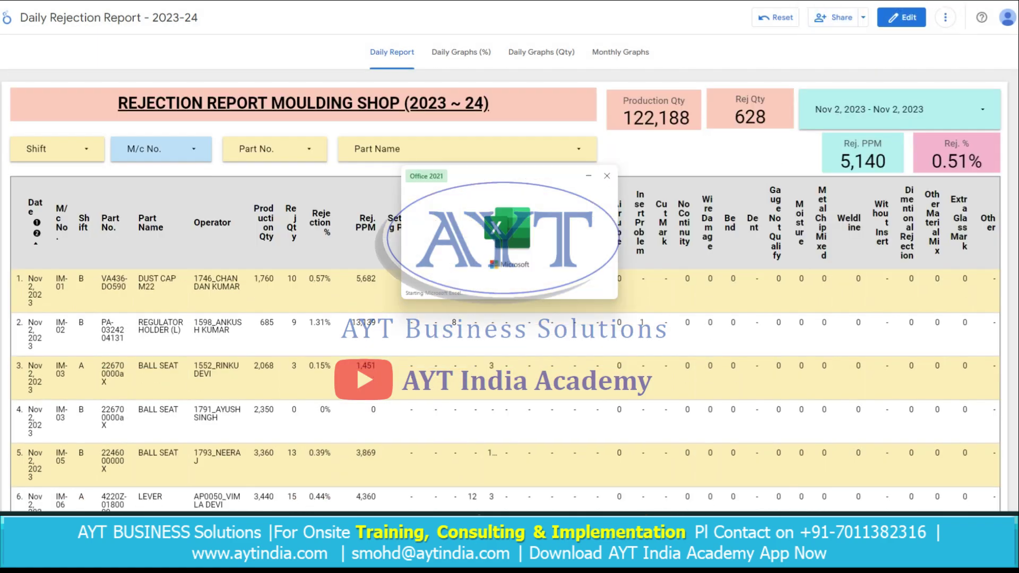
Look through the exported rejection rows in the worksheet, then close the workbook
scroll(505, 282, down, 7)
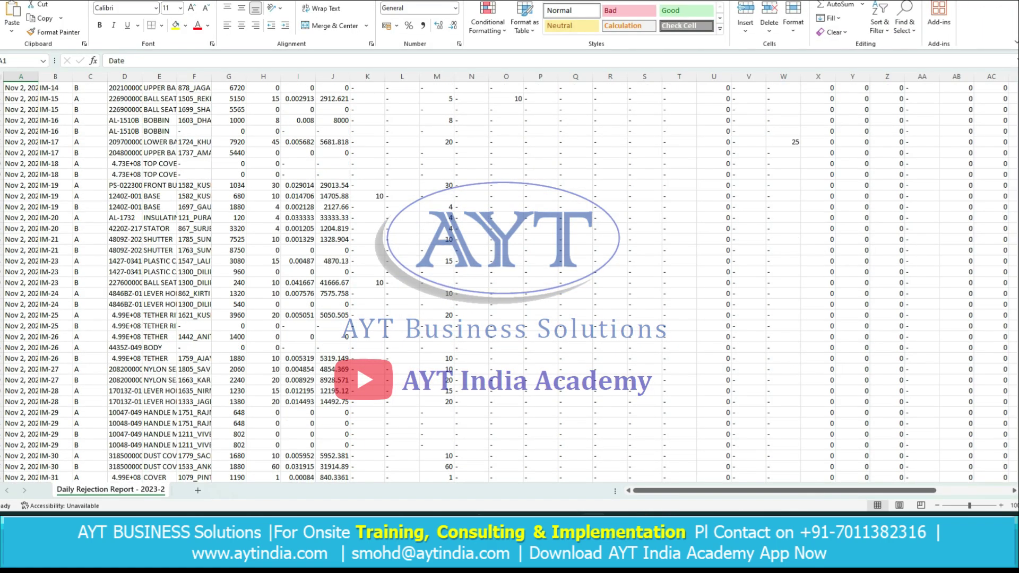
scroll(504, 281, up, 7)
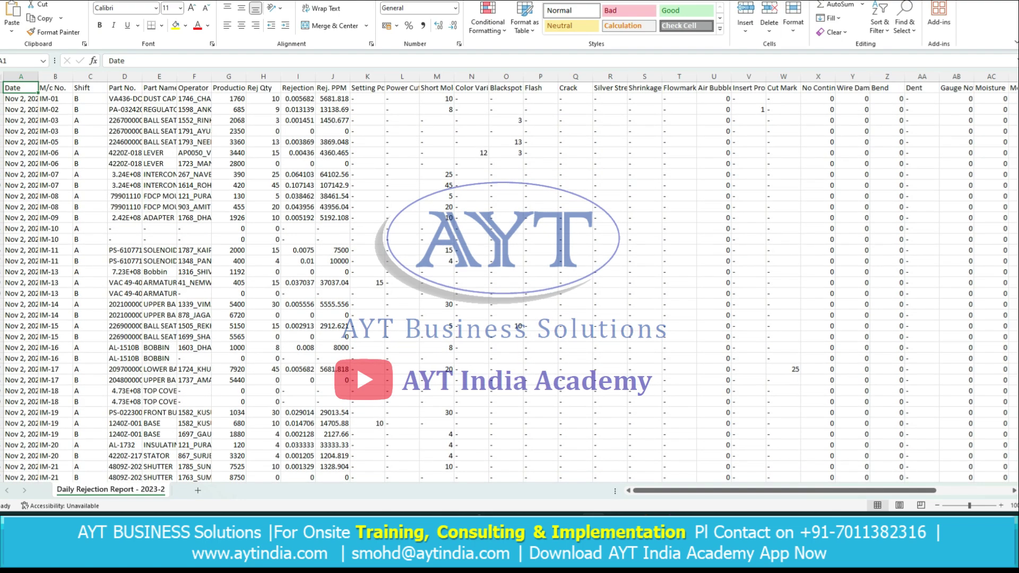
key(alt+F4)
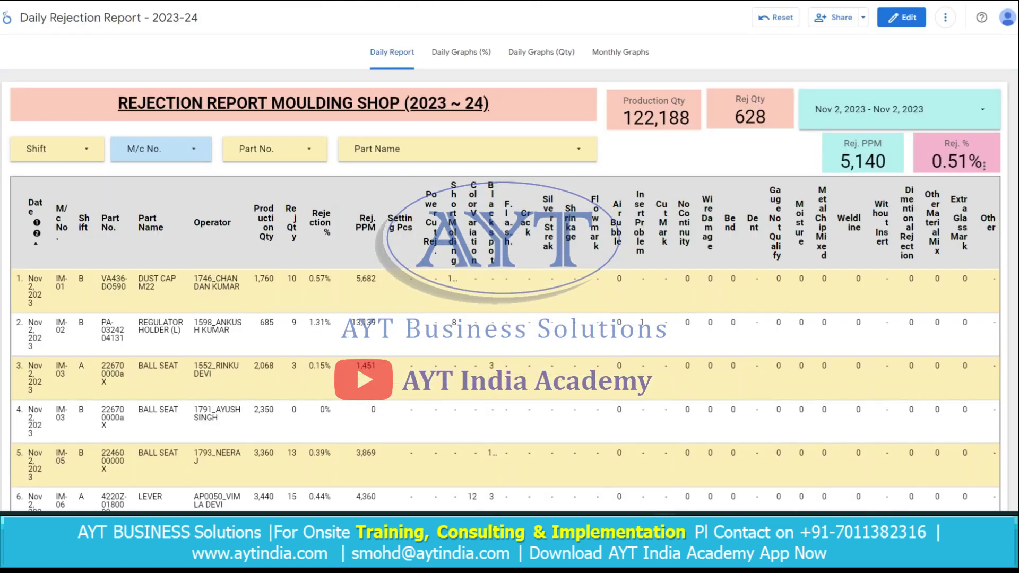
Filter the daily report to show only Shift A
click(64, 149)
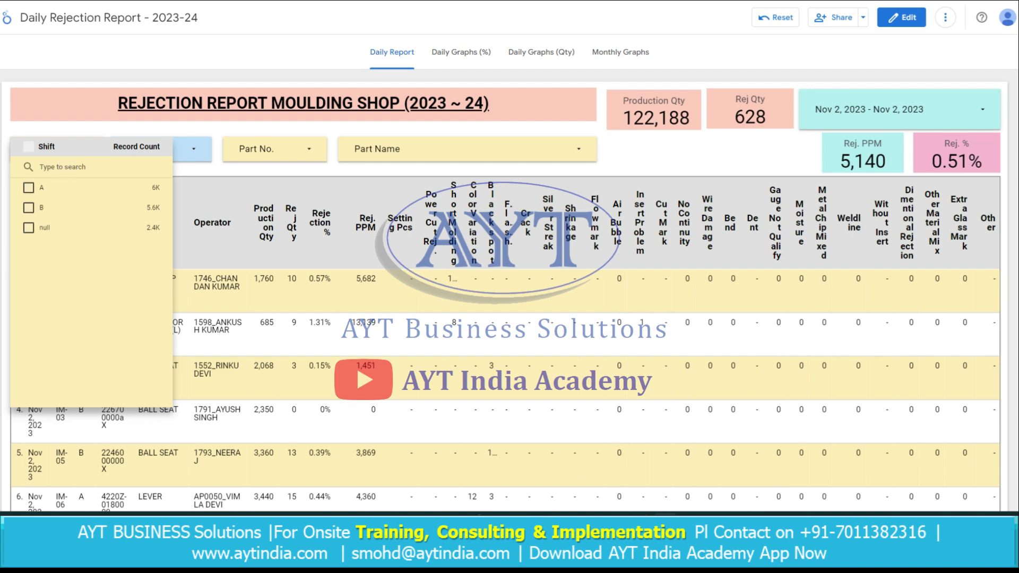
click(141, 188)
key(Escape)
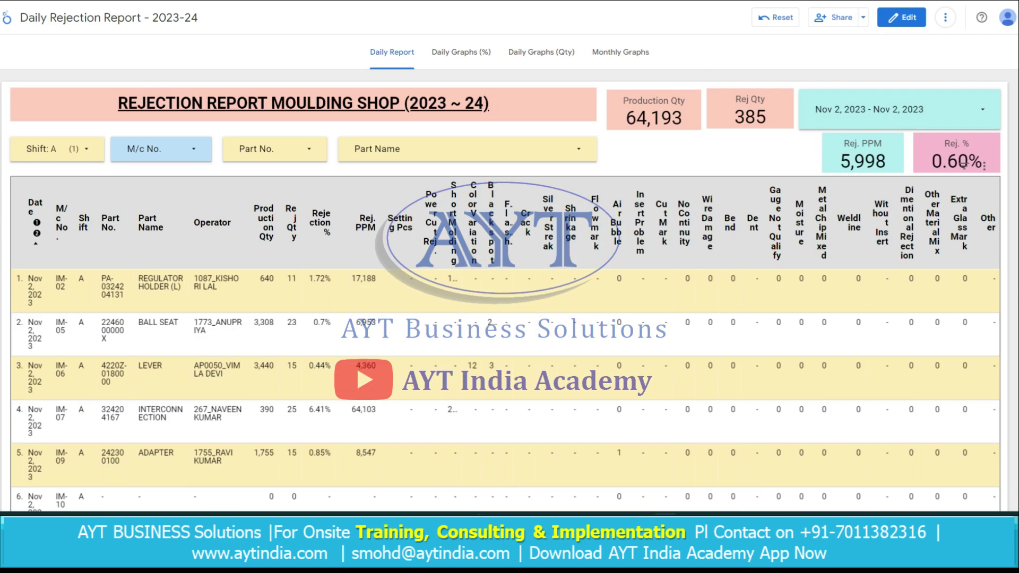
Reselect all shifts in the report's Shift filter
click(57, 149)
click(28, 147)
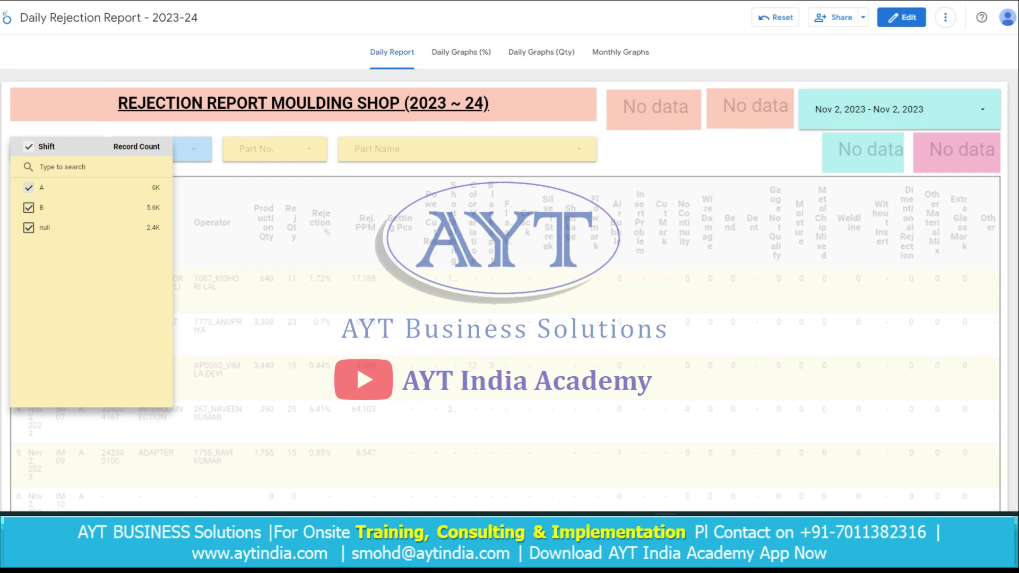
click(192, 149)
Look through the choices offered by the M/c No., Part No. and Part Name filters without changing them
click(161, 148)
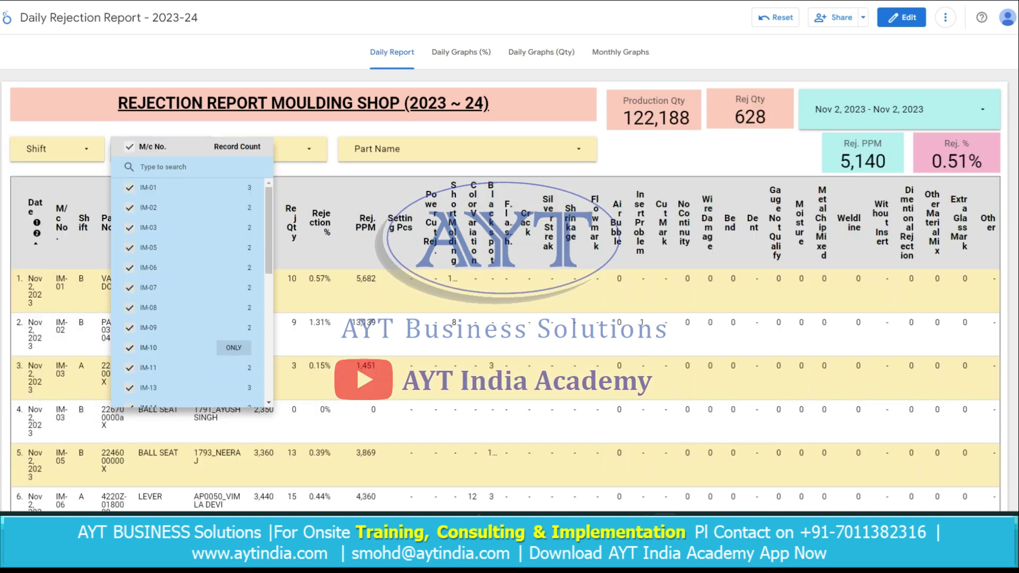
click(271, 148)
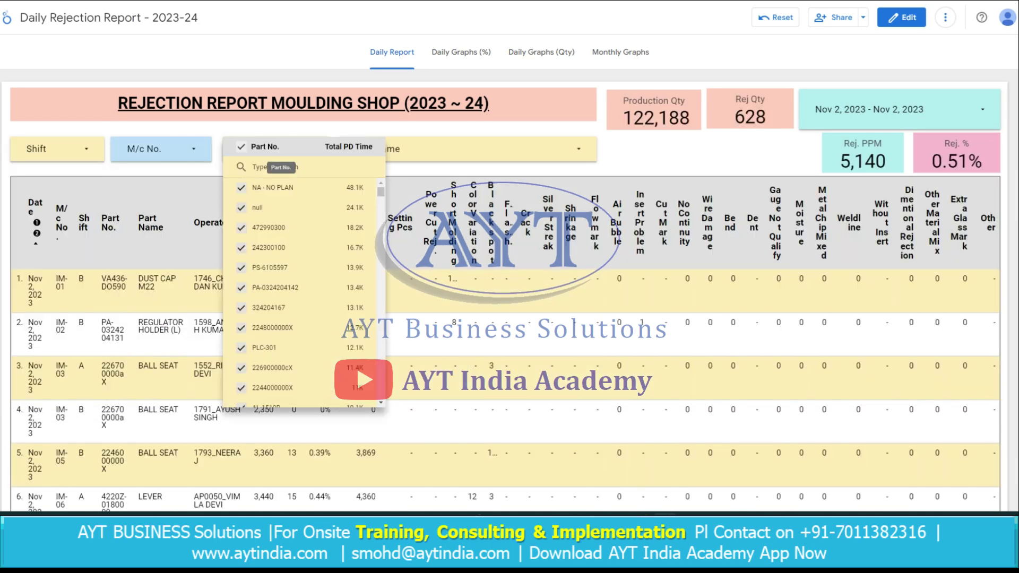
click(468, 149)
click(467, 148)
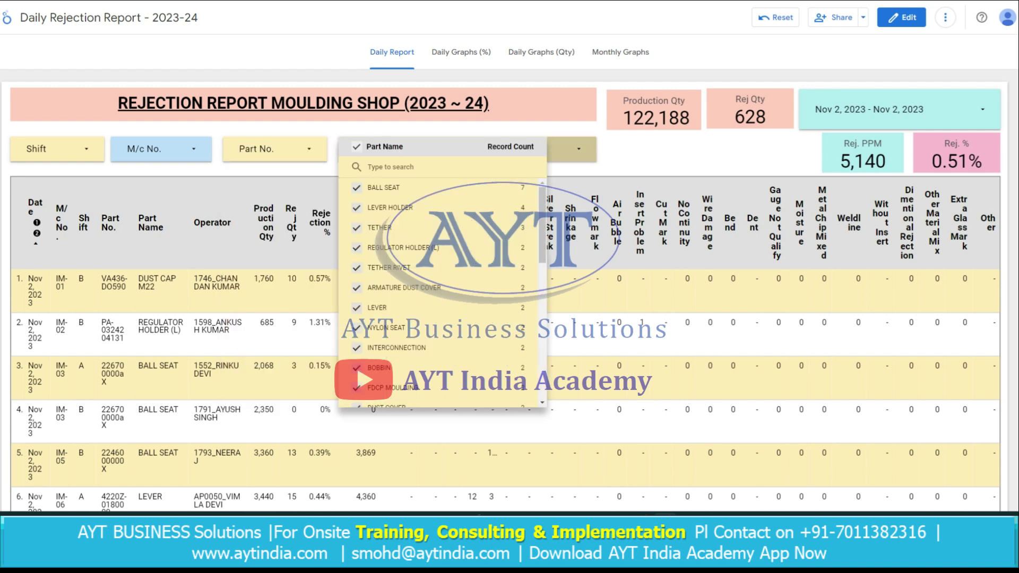
key(Escape)
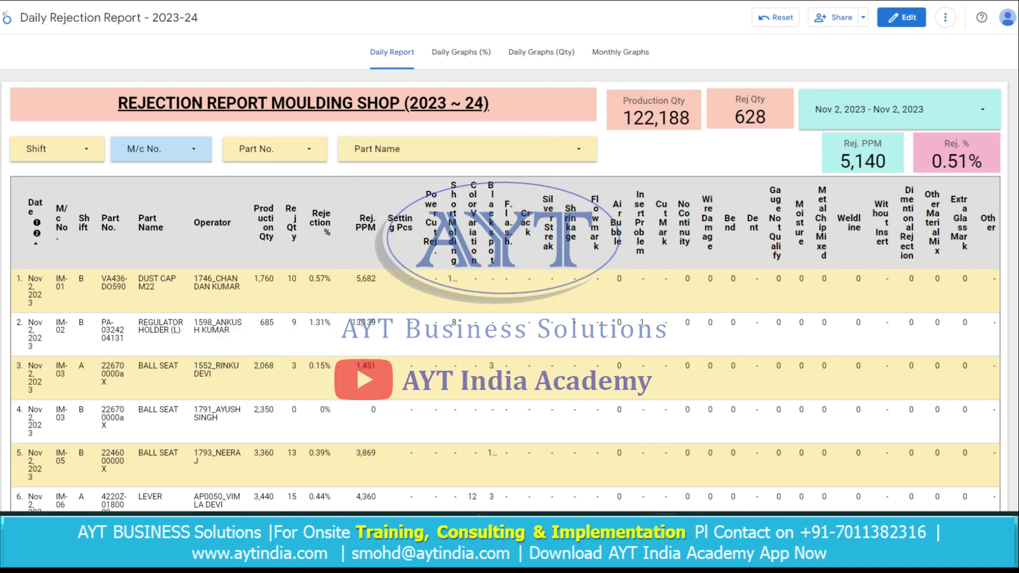
Open the Daily Graphs (%) page and examine the machine-wise rejection percentage charts for Shift A and Shift B
click(461, 52)
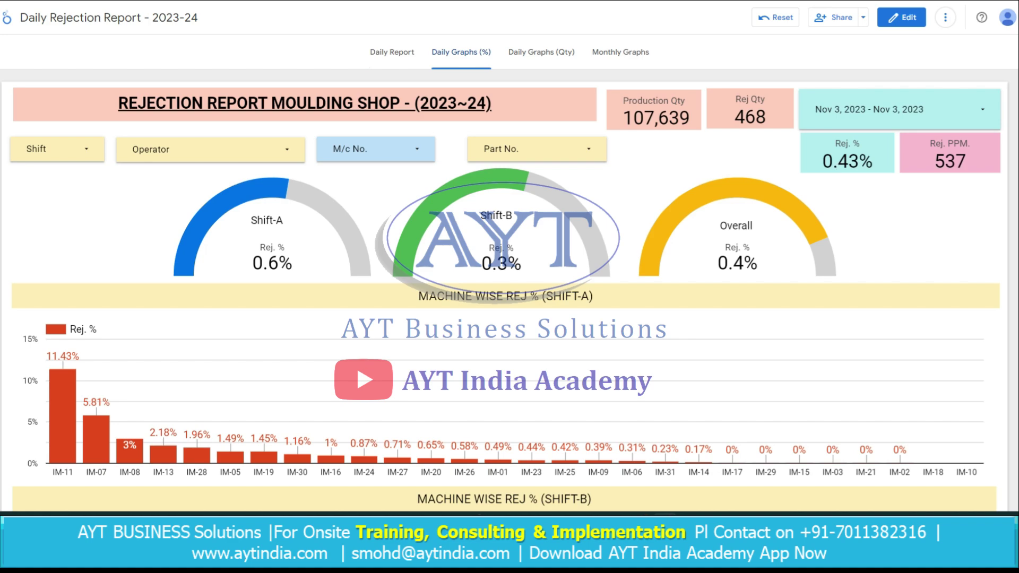
scroll(98, 207, down, 4)
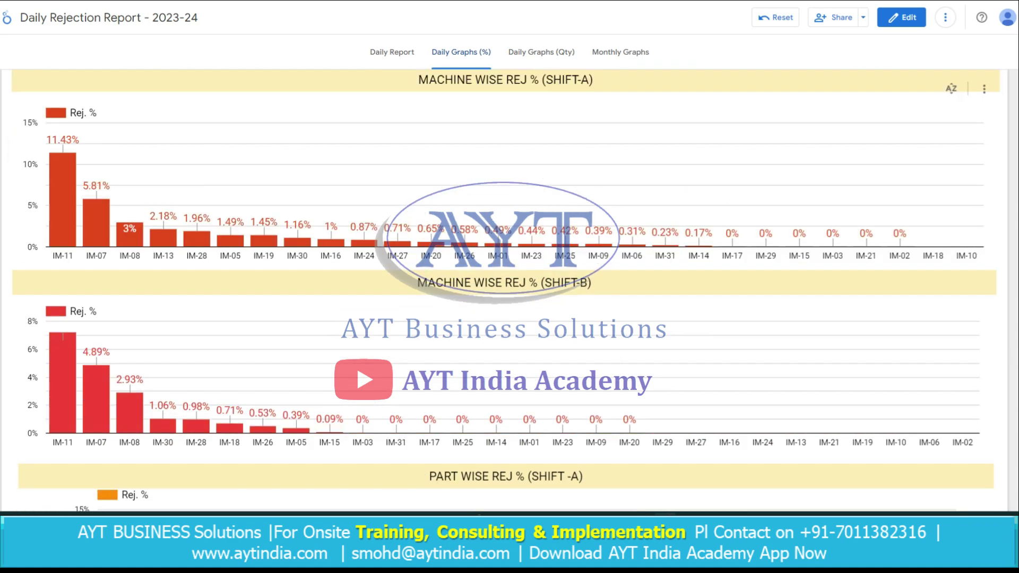
scroll(98, 212, down, 7)
scroll(505, 265, up, 8)
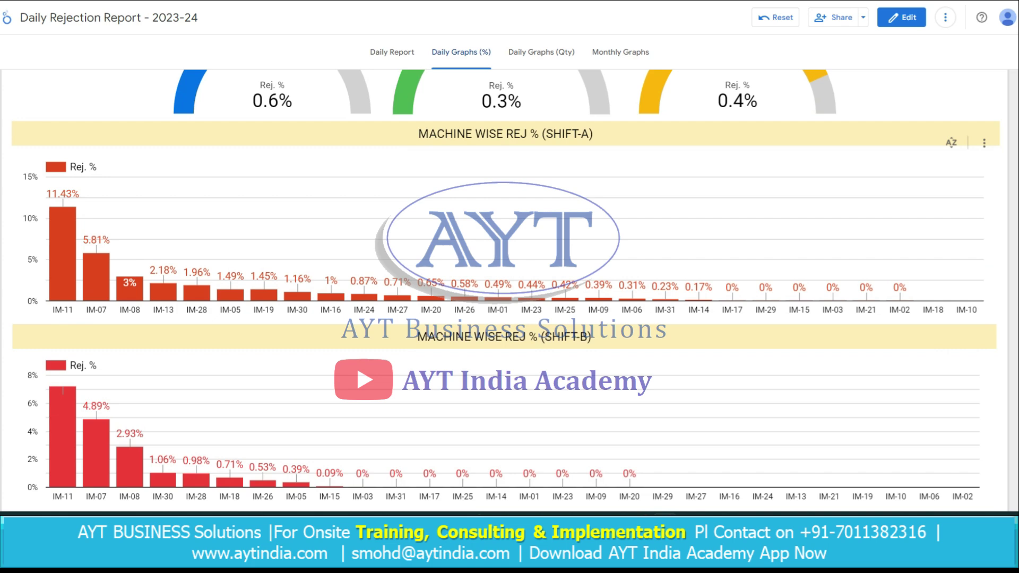
scroll(504, 292, down, 3)
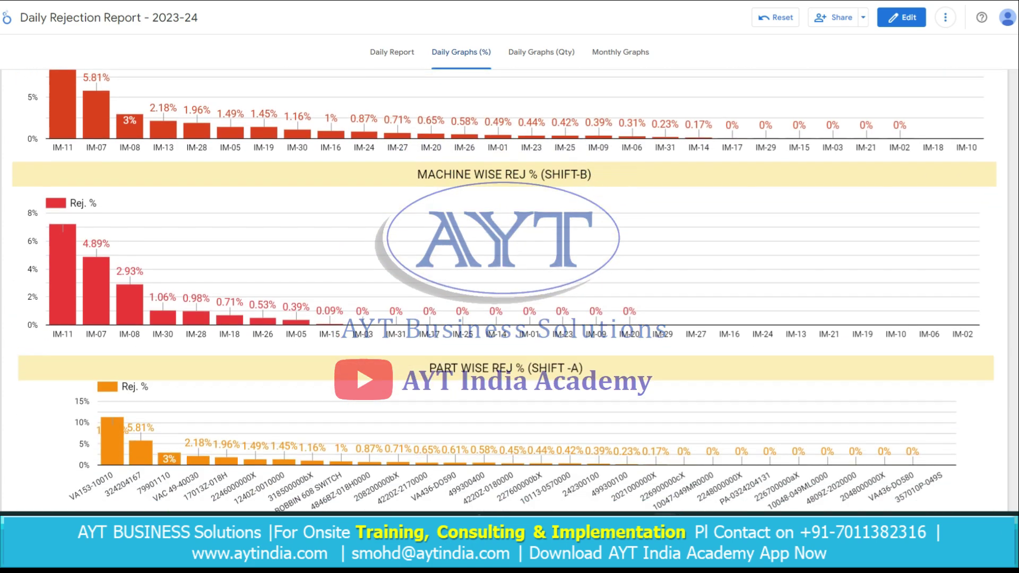
scroll(63, 175, up, 2)
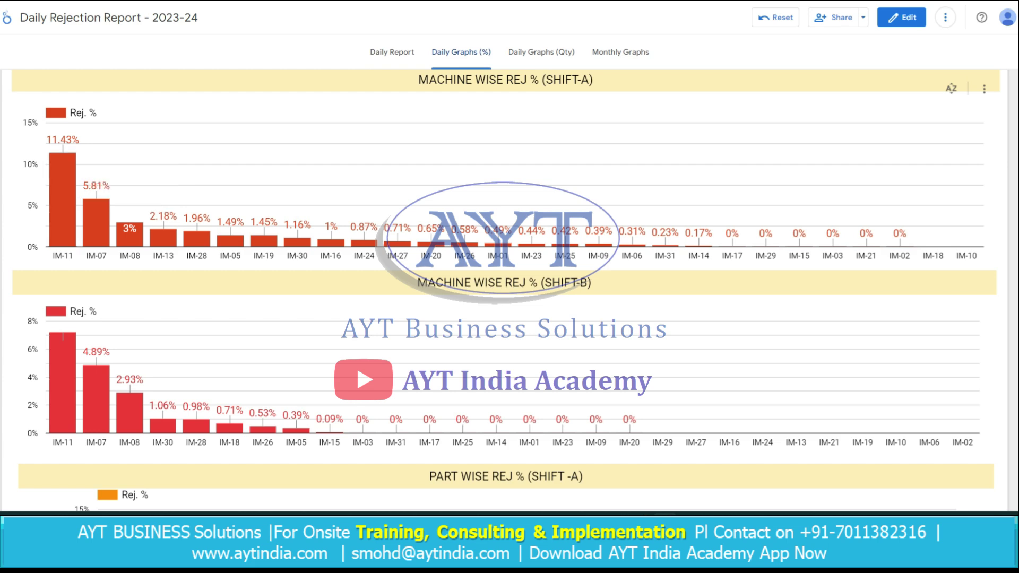
mouse_move(63, 188)
scroll(504, 292, down, 2)
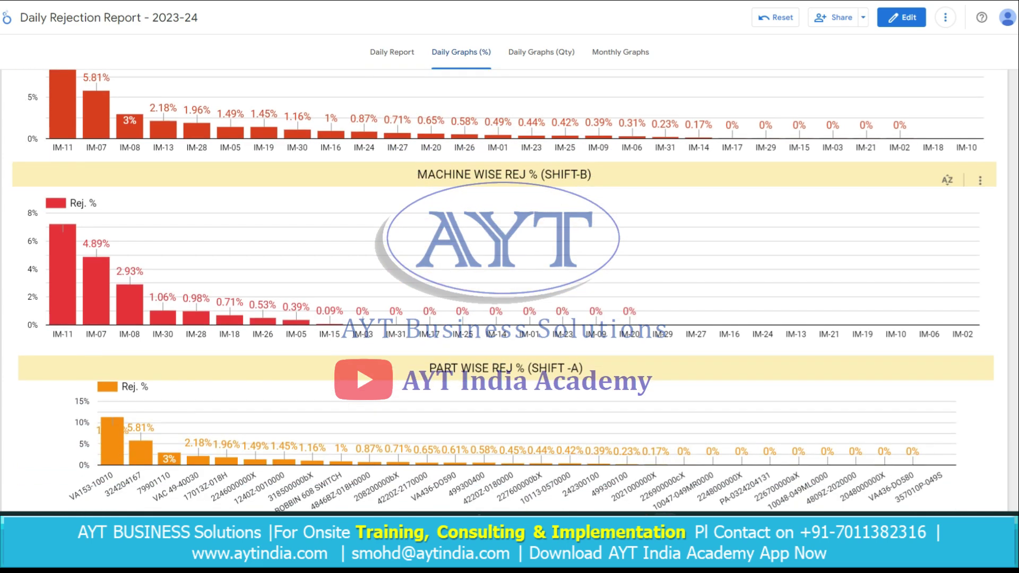
Examine the part-wise rejection percentage charts for both shifts and the Blackspot bar in the defect-wise quantity chart
scroll(80, 265, down, 4)
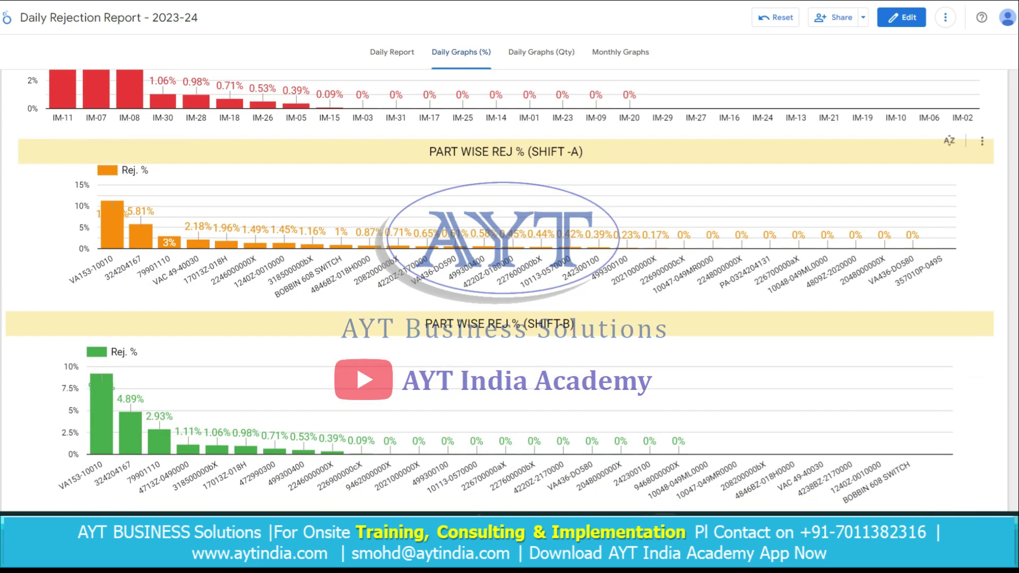
mouse_move(113, 226)
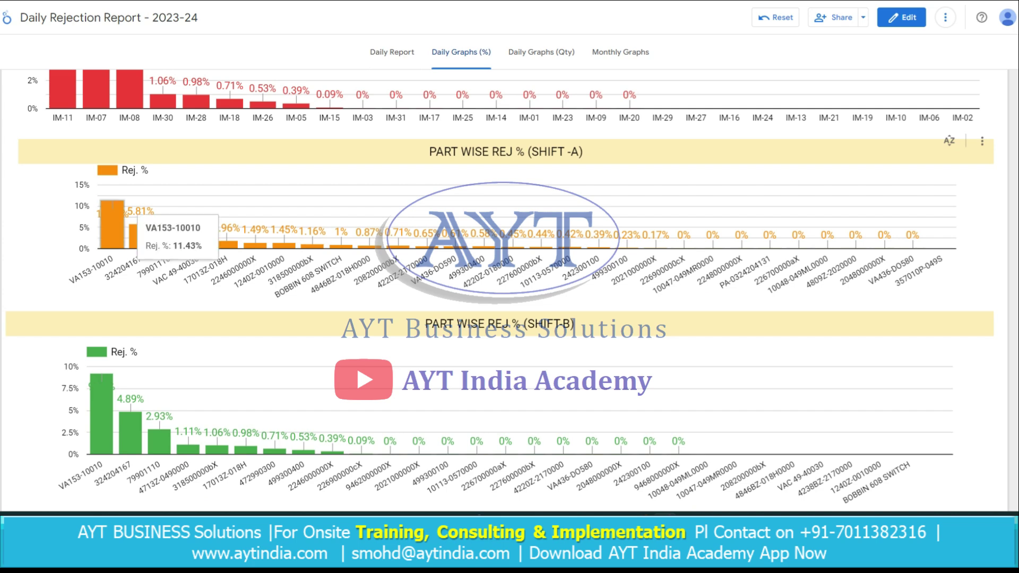
scroll(113, 226, down, 4)
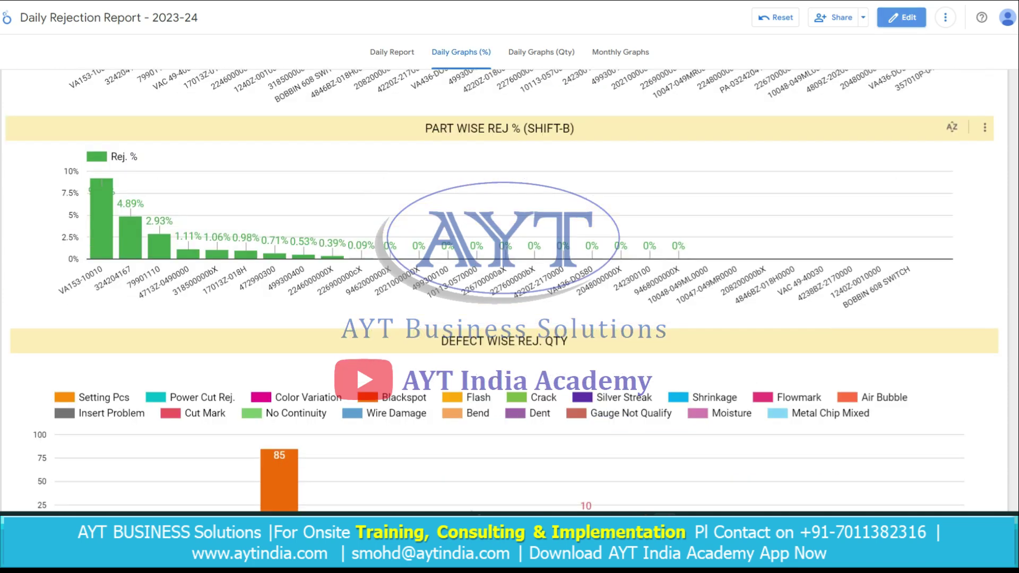
scroll(113, 225, down, 1)
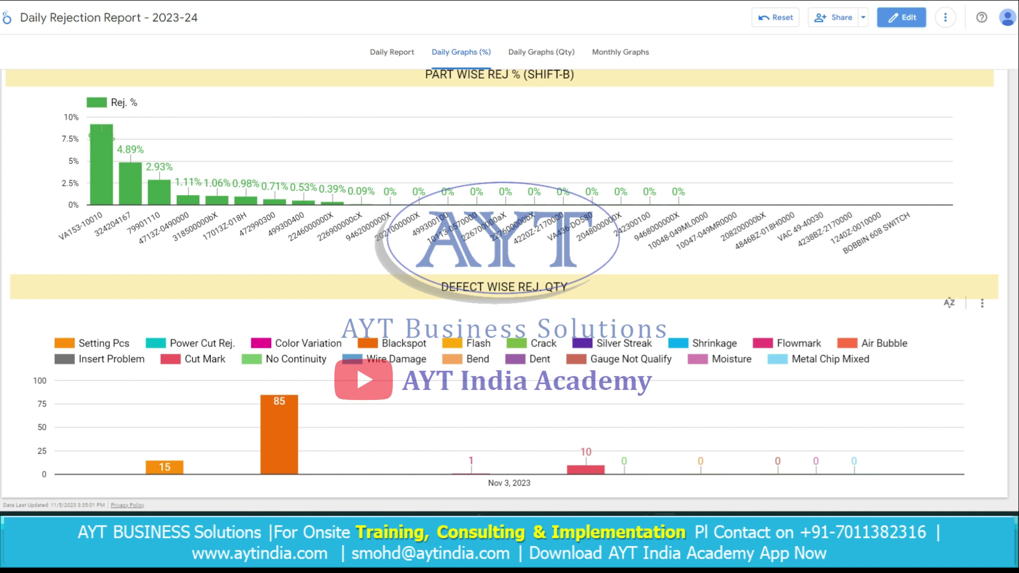
mouse_move(280, 424)
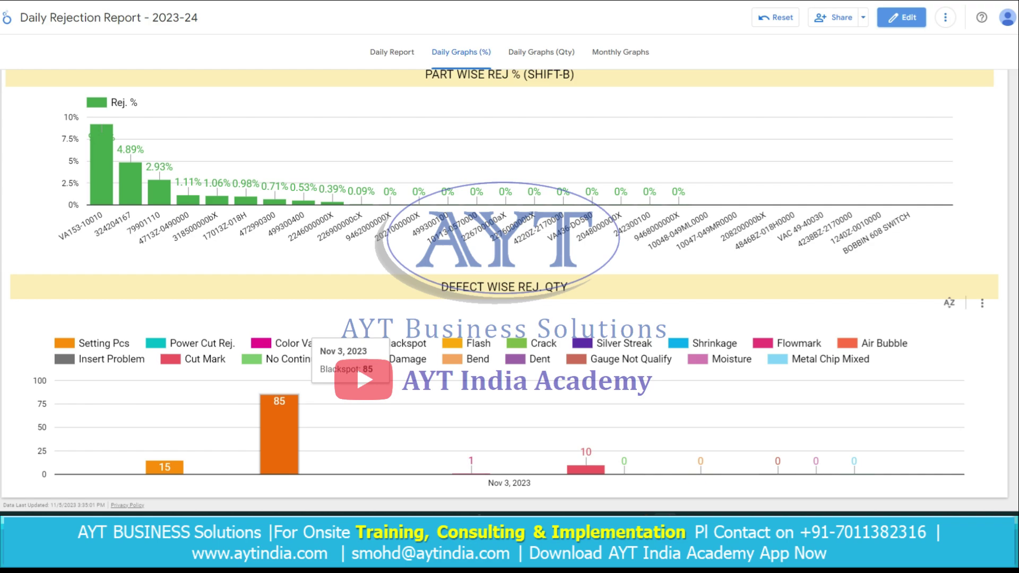
Open the Daily Graphs (Qty) page and set its date range to Nov 3, 2023
scroll(504, 290, up, 10)
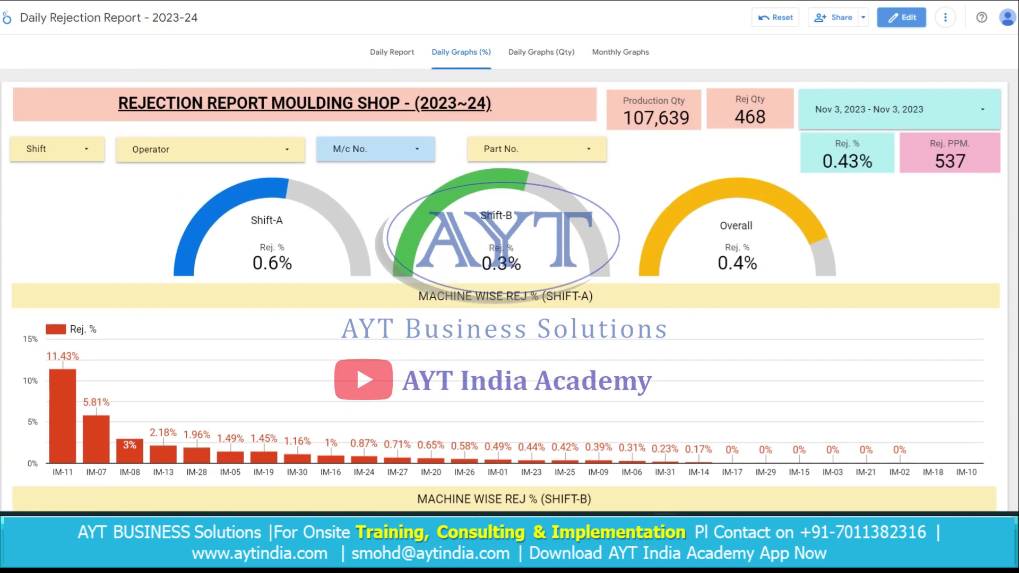
click(541, 51)
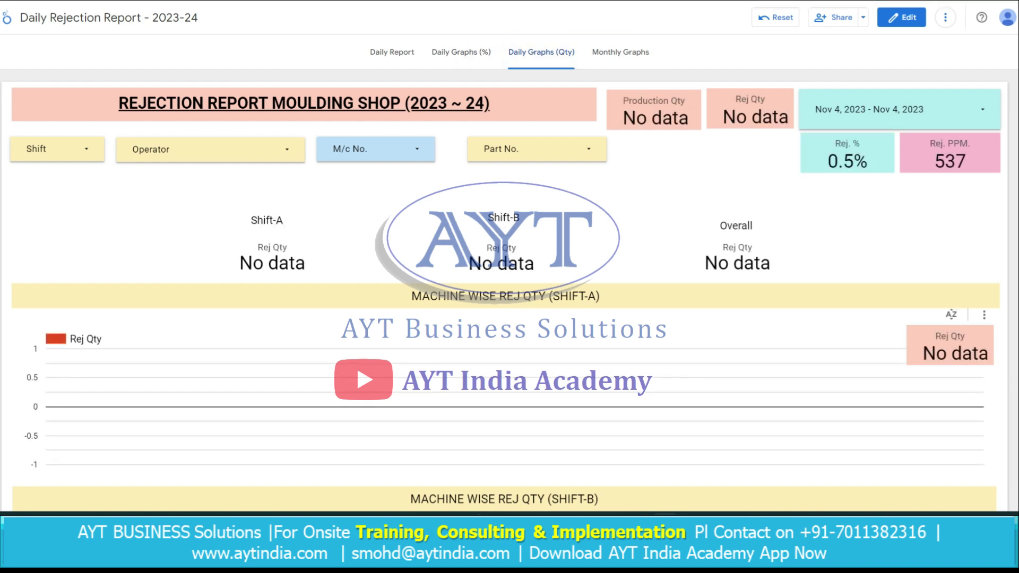
click(900, 110)
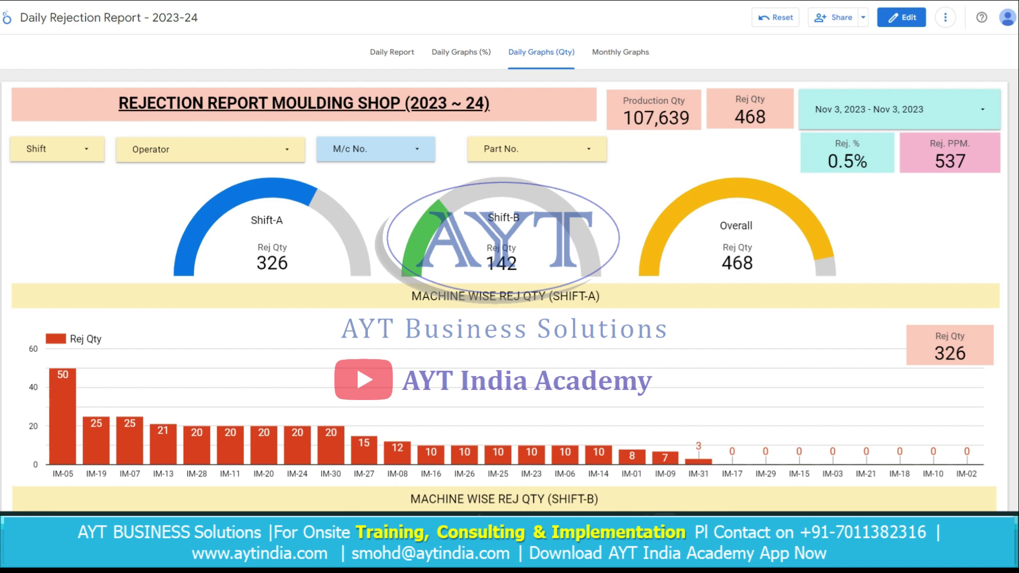
Examine the machine-wise and part-wise rejection quantity charts for both shifts and the M/c PM bar in the defect-wise chart
scroll(504, 345, down, 4)
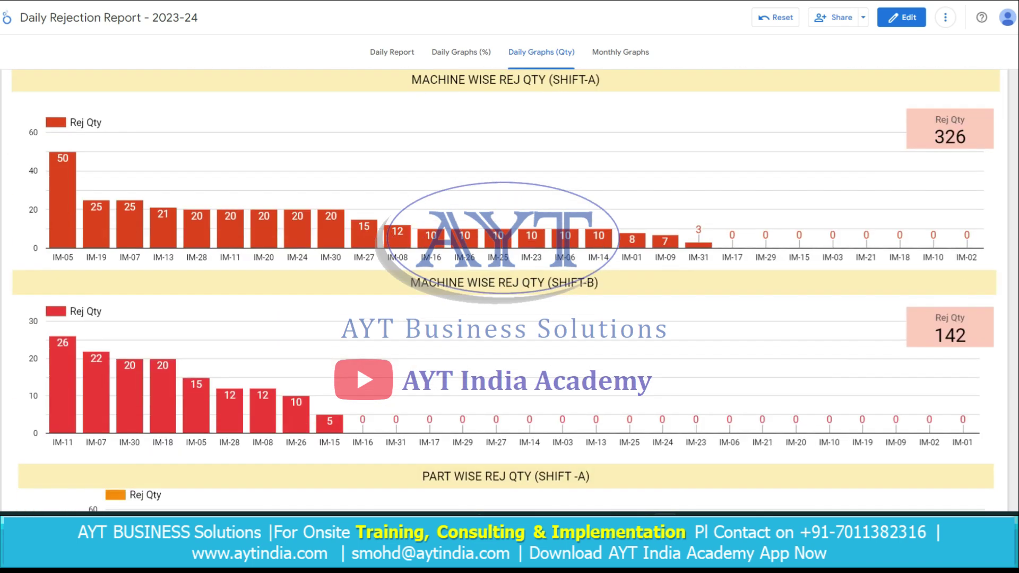
scroll(69, 223, up, 1)
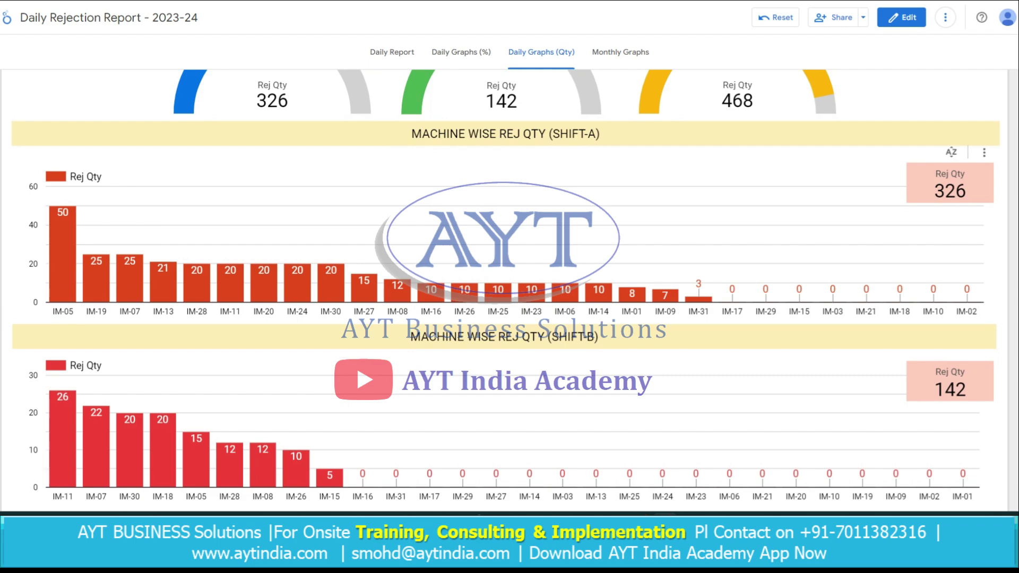
scroll(510, 292, down, 3)
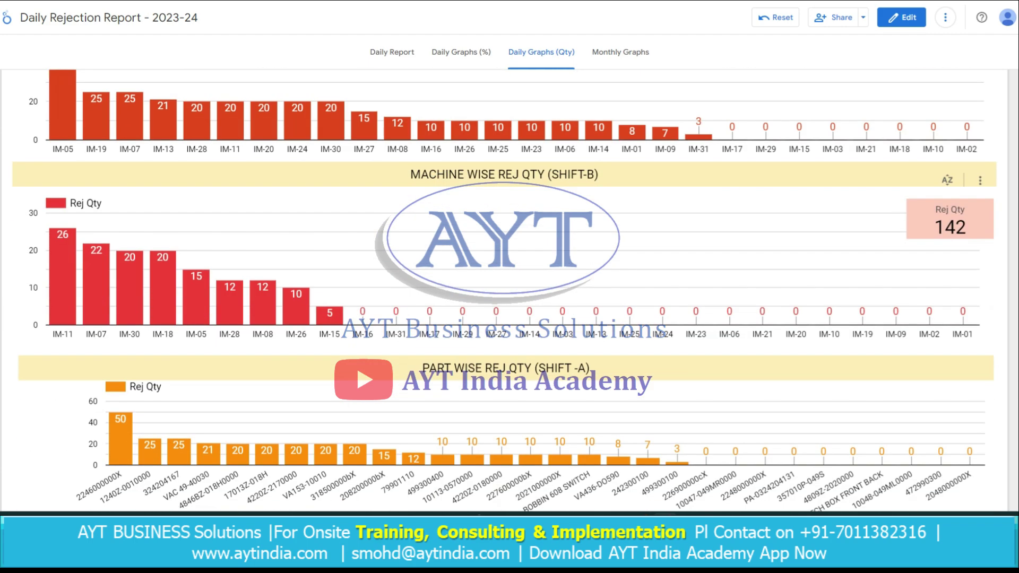
scroll(510, 292, down, 3)
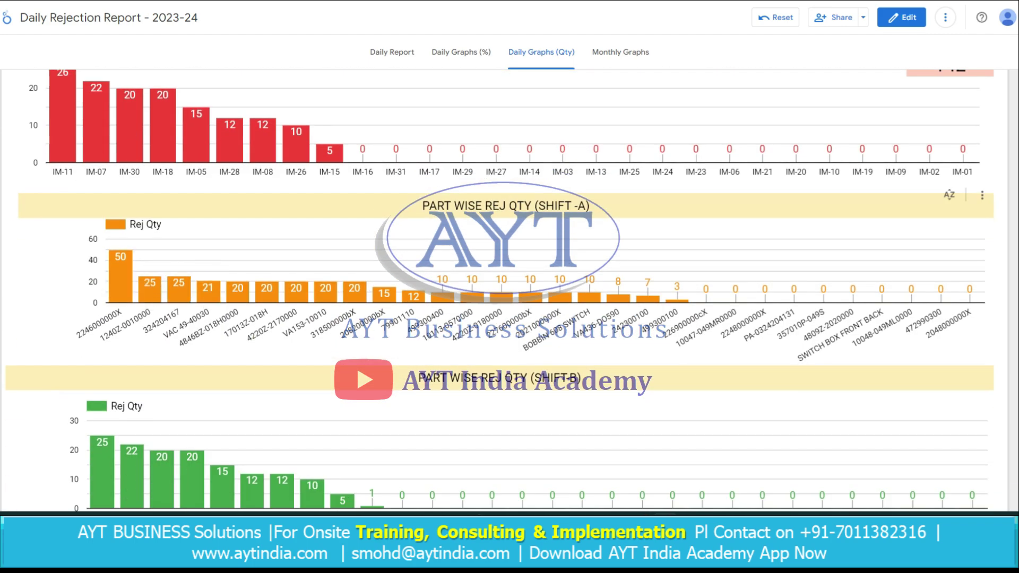
scroll(510, 292, down, 6)
mouse_move(246, 398)
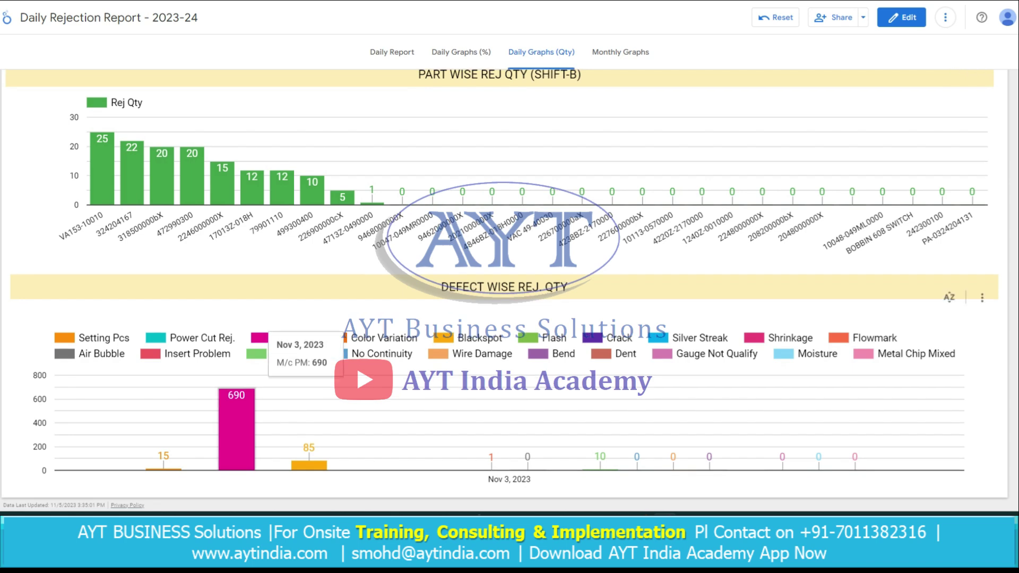
Open the Monthly Graphs page and set its date range to Oct 1, 2023 - Oct 31, 2023
scroll(510, 292, up, 3)
click(621, 52)
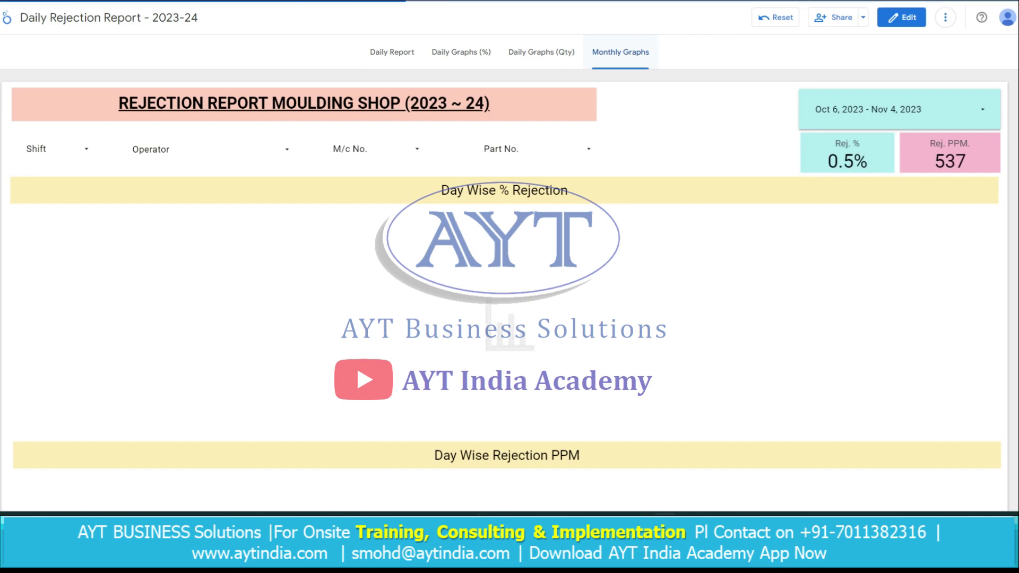
click(900, 108)
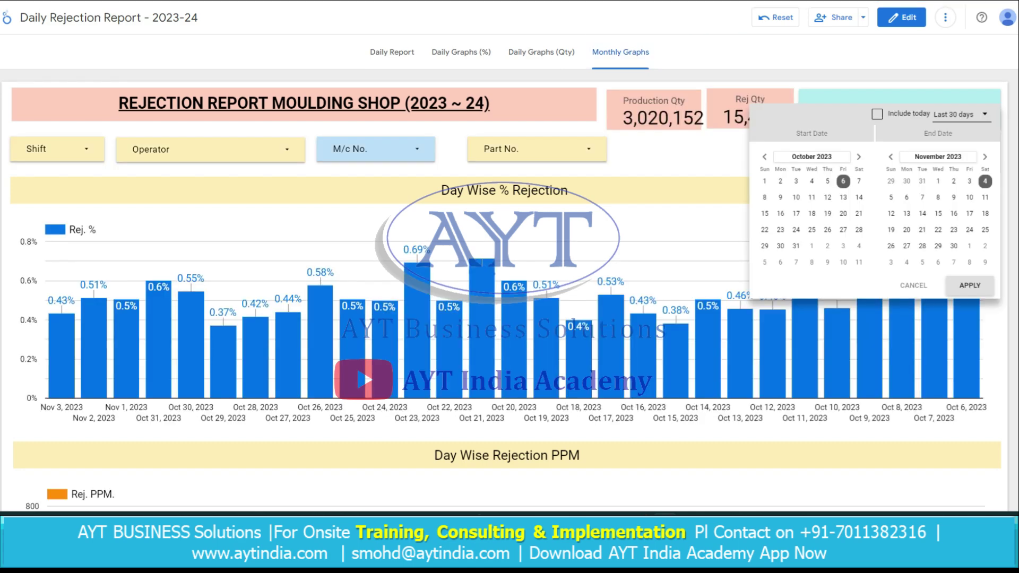
click(765, 181)
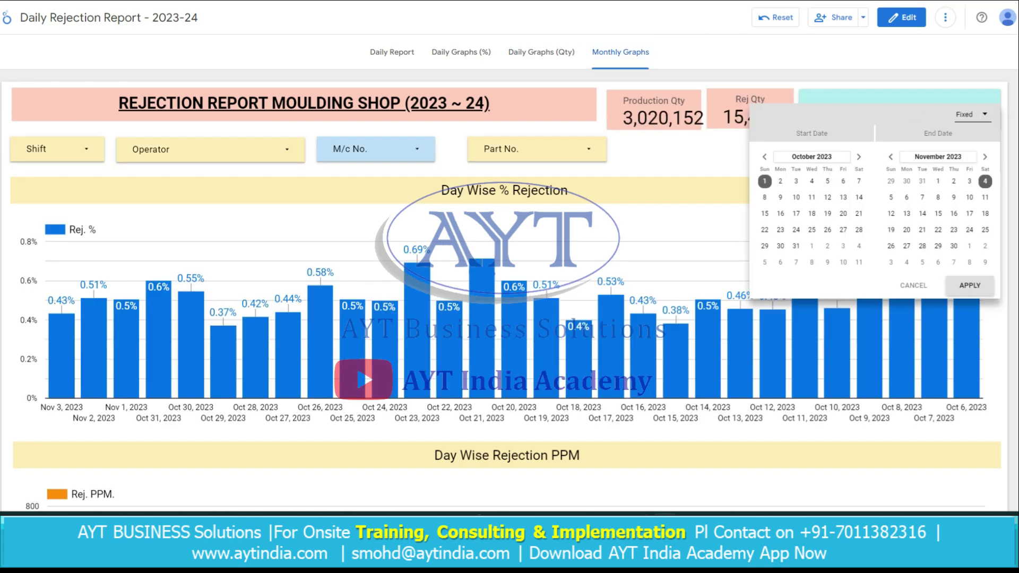
click(891, 156)
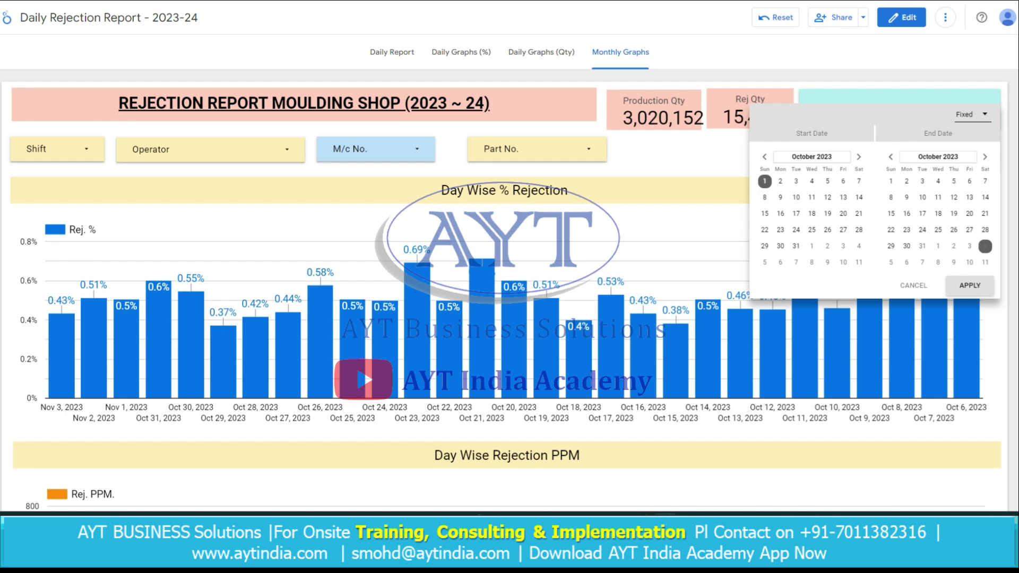
click(923, 246)
click(970, 285)
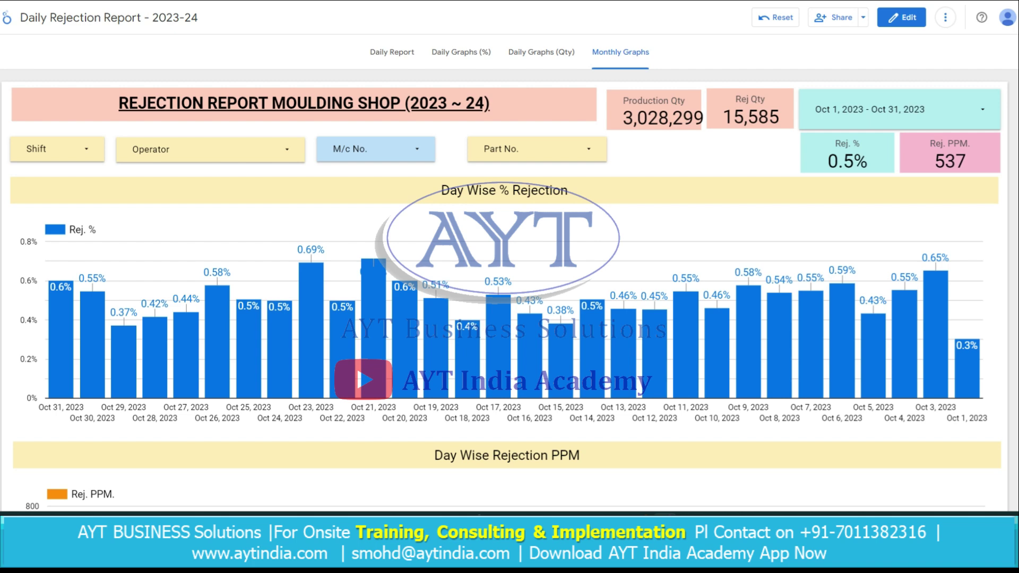
Examine the monthly day-wise rejection percentage, PPM, defect-wise quantity and day-wise quantity charts
scroll(504, 292, down, 1)
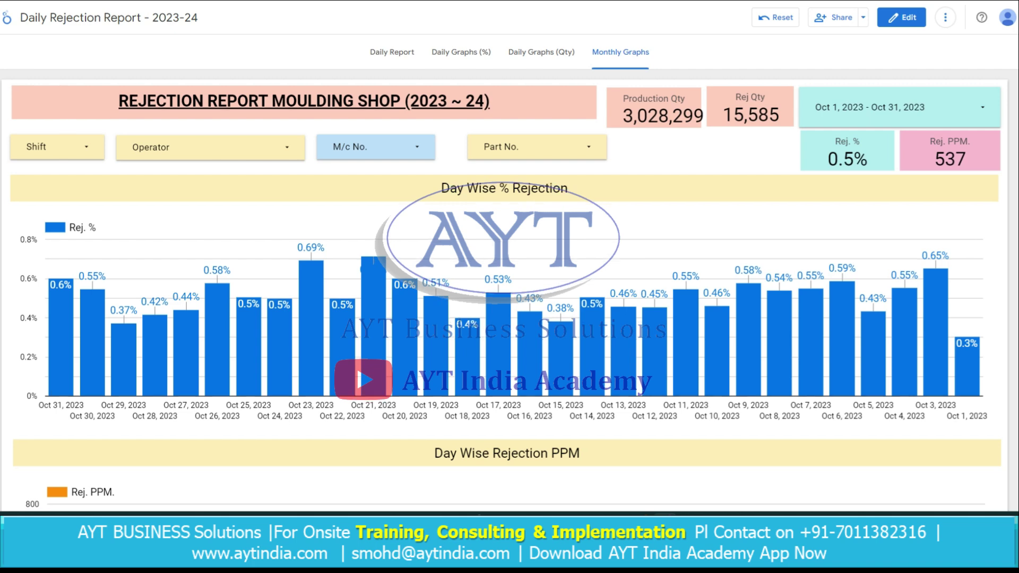
scroll(186, 239, down, 2)
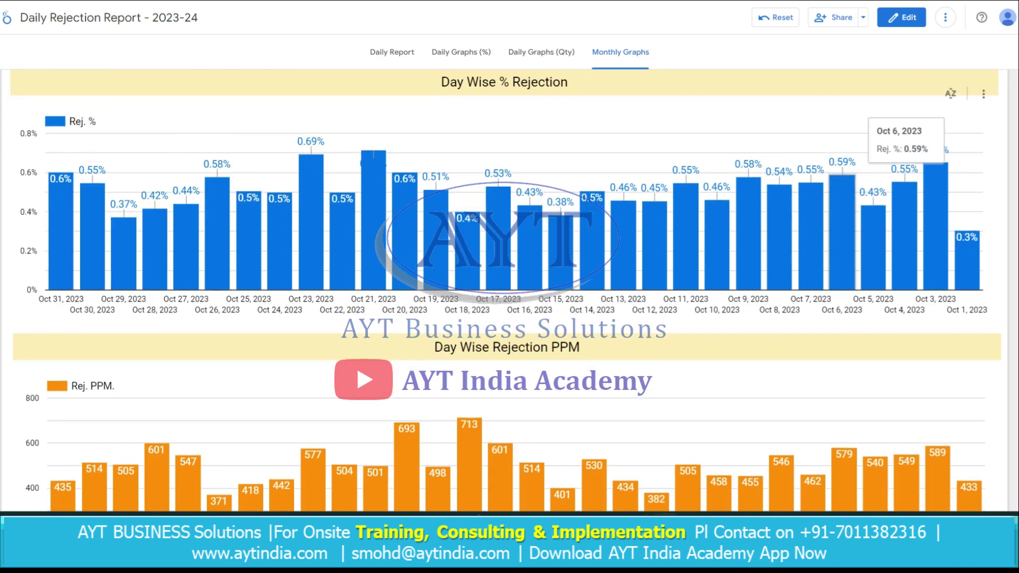
scroll(425, 239, down, 5)
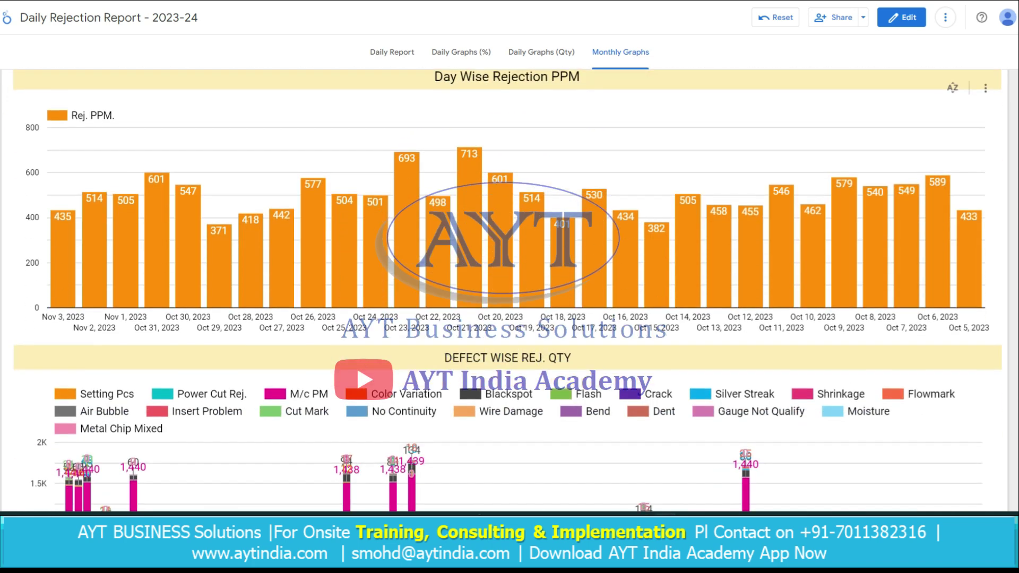
scroll(425, 239, up, 1)
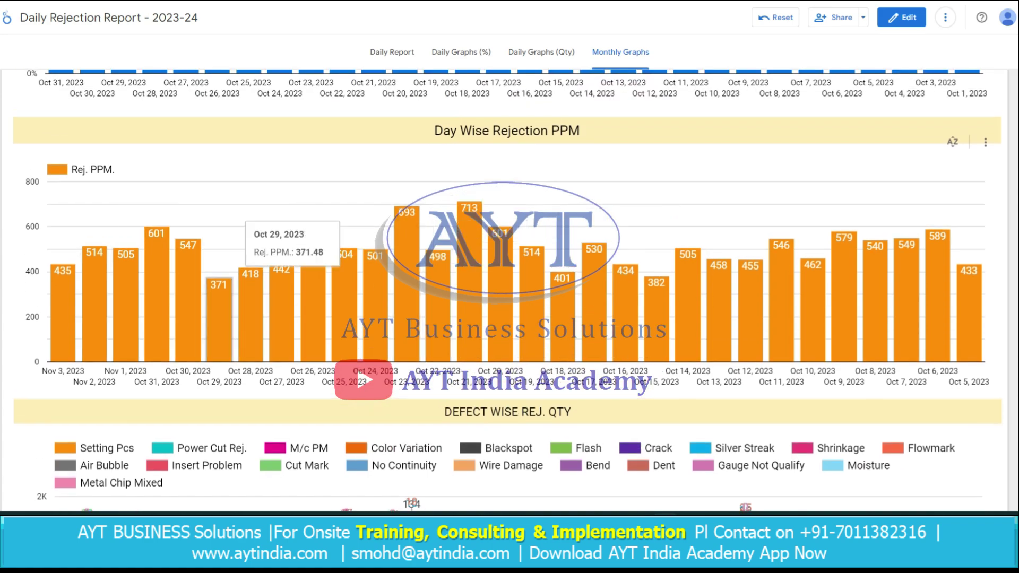
scroll(584, 212, down, 3)
scroll(584, 159, down, 6)
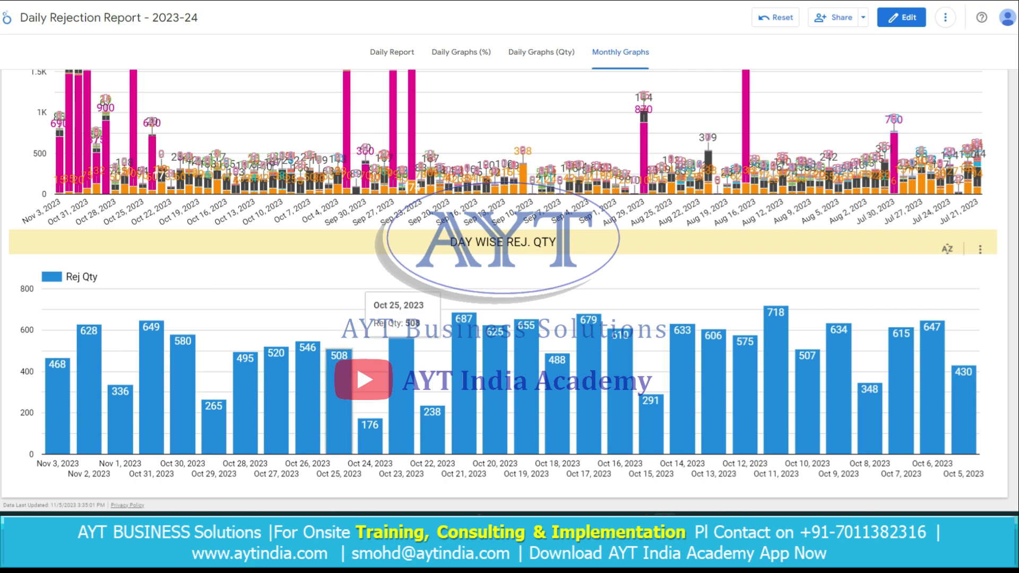
scroll(808, 329, up, 10)
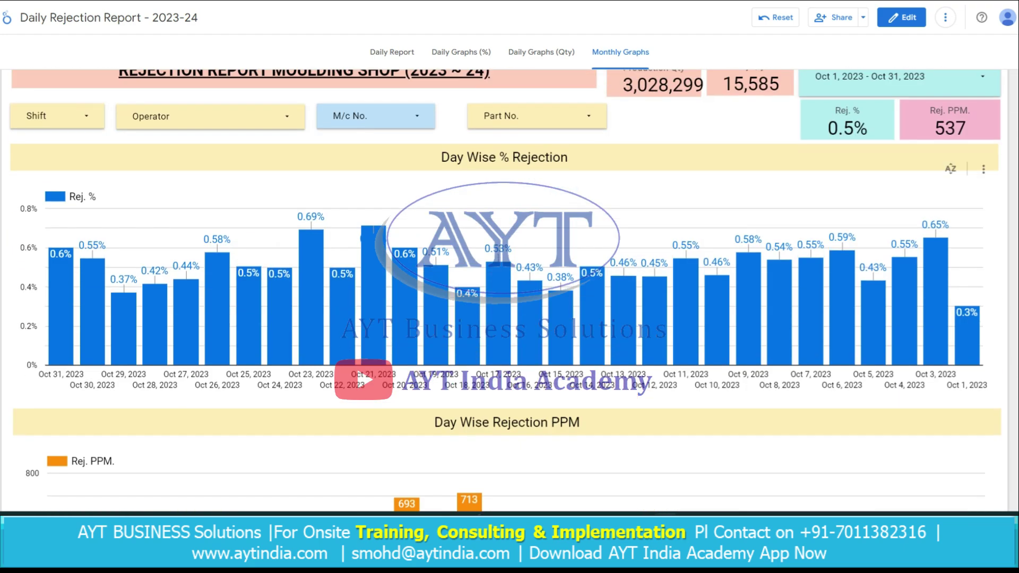
Filter the monthly charts to Oct 21, 2023 from its bar in the Day Wise Rejection PPM chart and examine that day's defect breakdown
scroll(407, 212, down, 6)
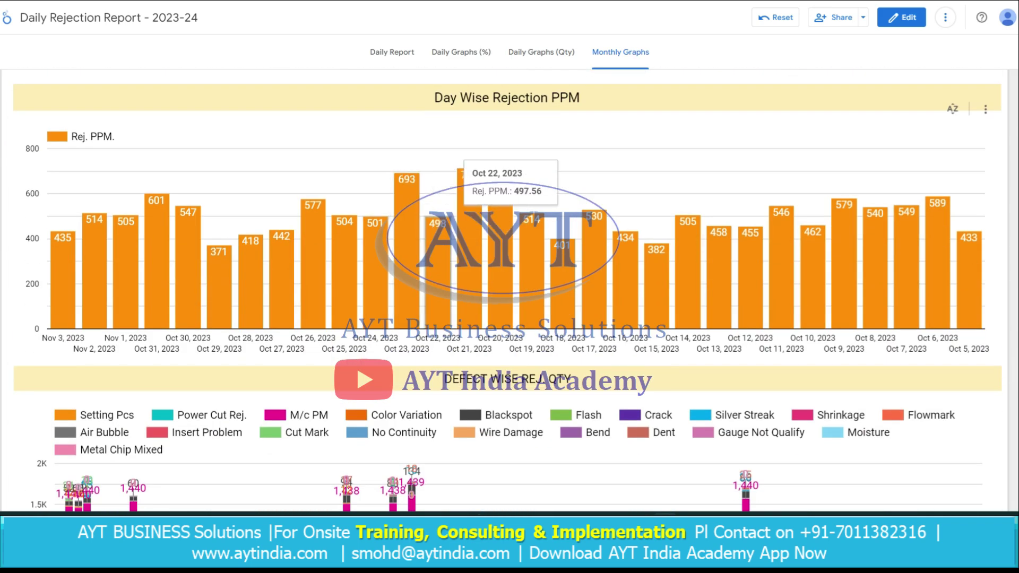
click(469, 212)
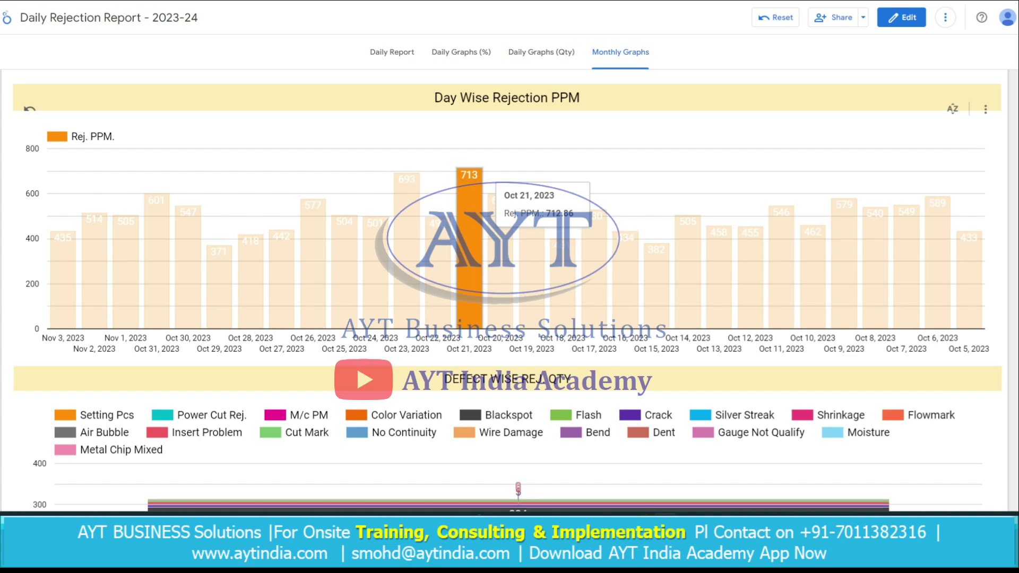
scroll(356, 366, up, 6)
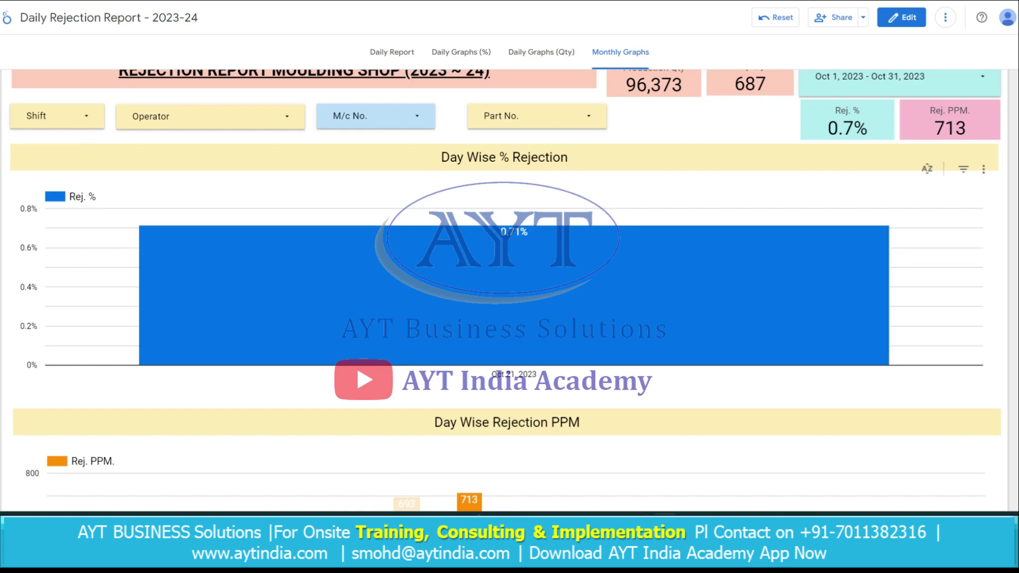
scroll(519, 325, down, 9)
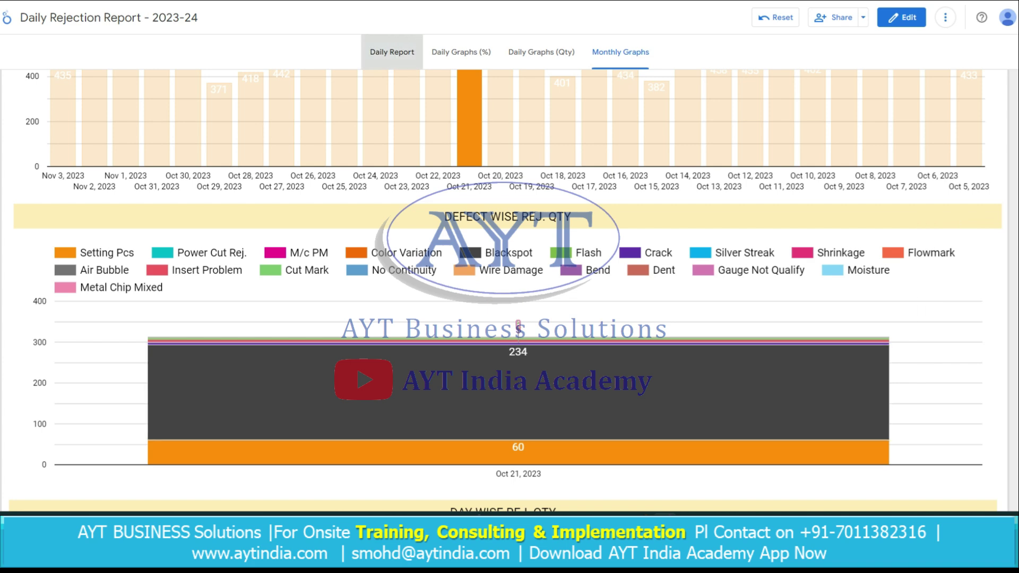
Open the Daily Report page for Oct 21, 2023 and sort its table by Blackspot, highest quantity first
click(392, 52)
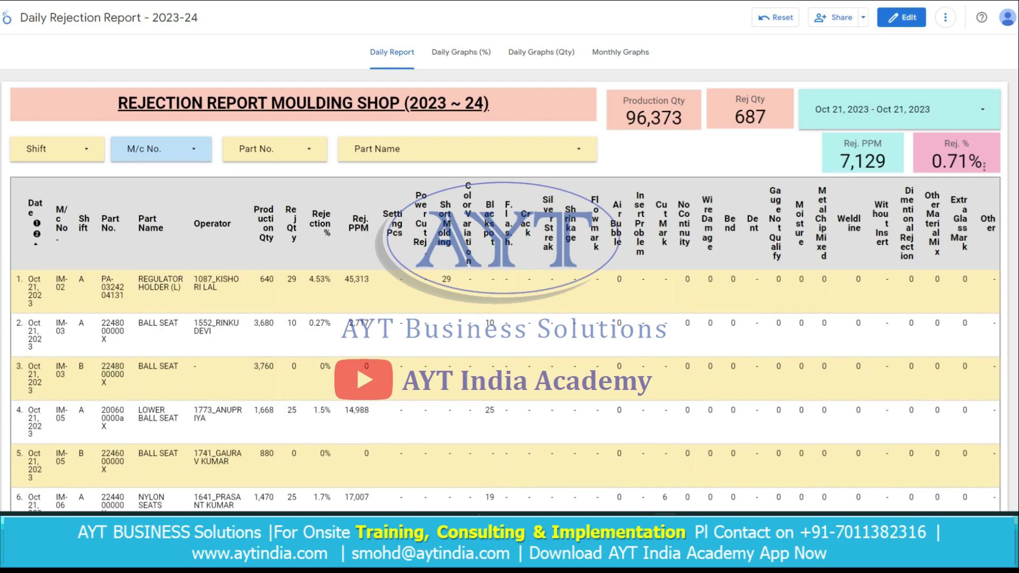
click(489, 225)
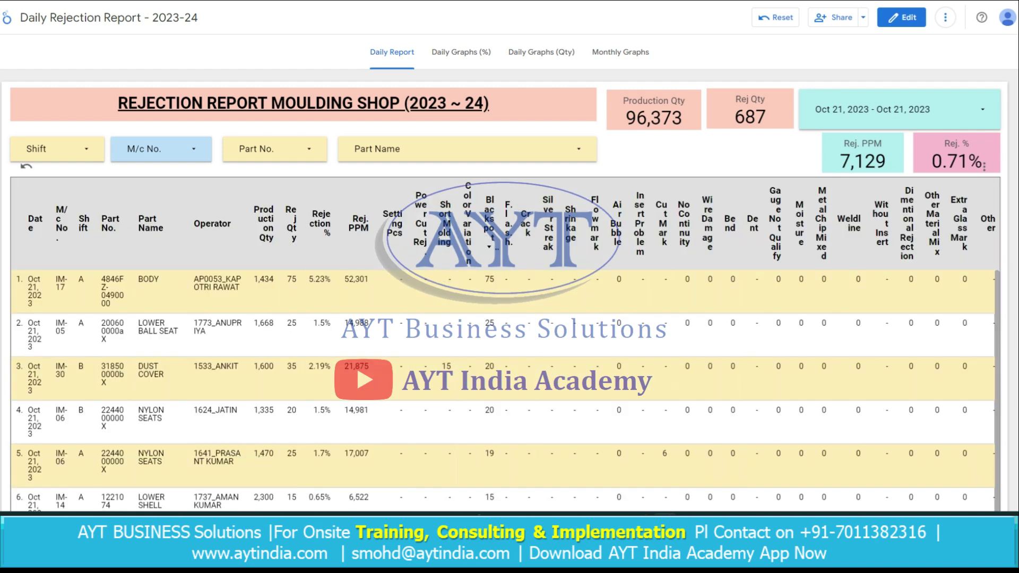